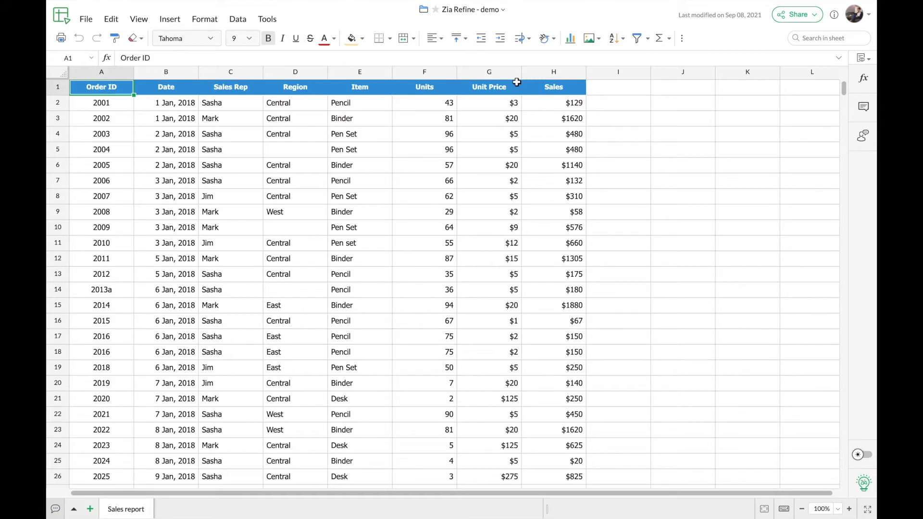
Step: Open Zia's Refine data-cleaning suggestions for the sales report table
scroll(314, 272, "down", 5)
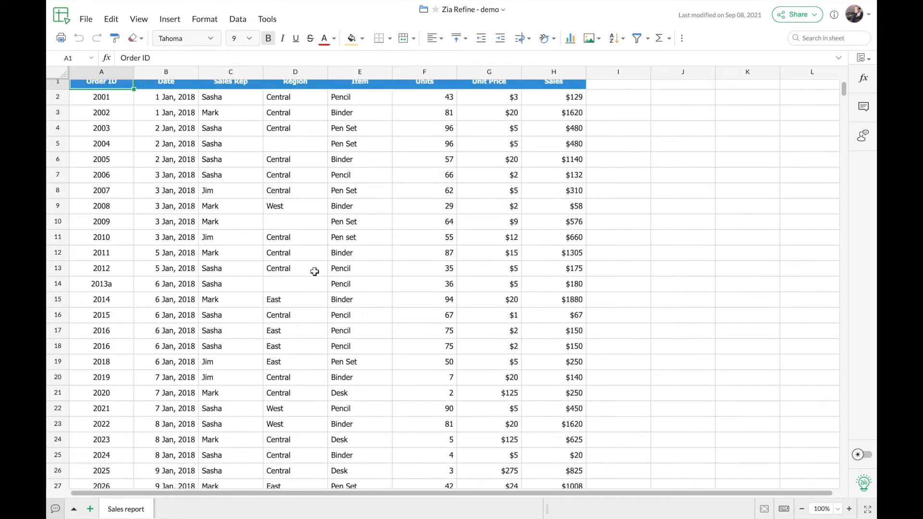
scroll(314, 272, "up", 5)
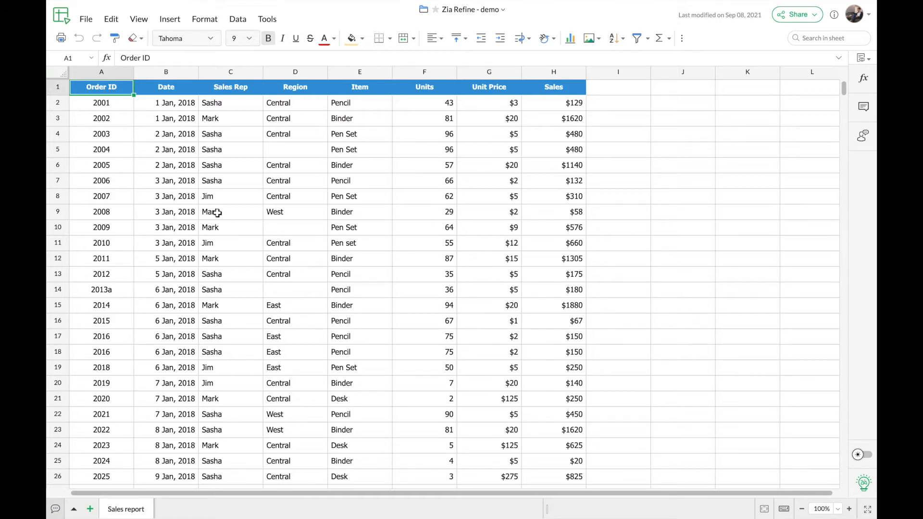
left_click(156, 116)
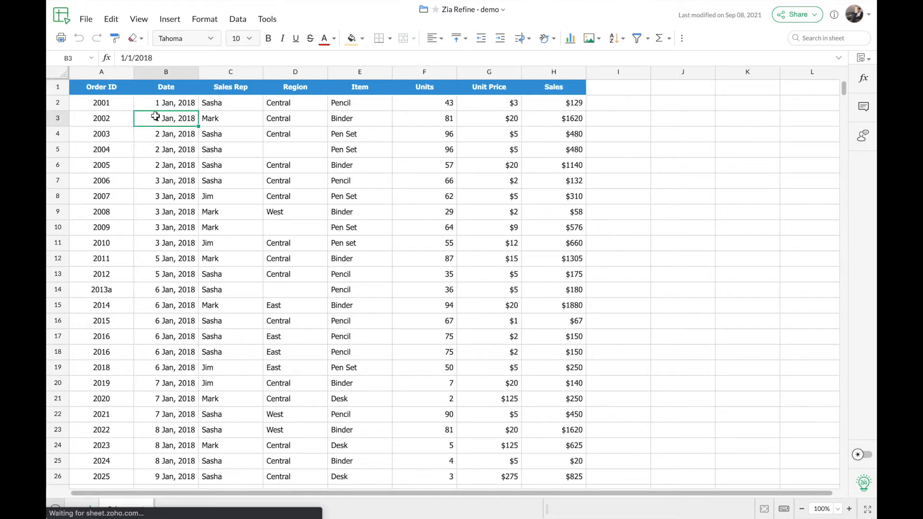
left_click(106, 89)
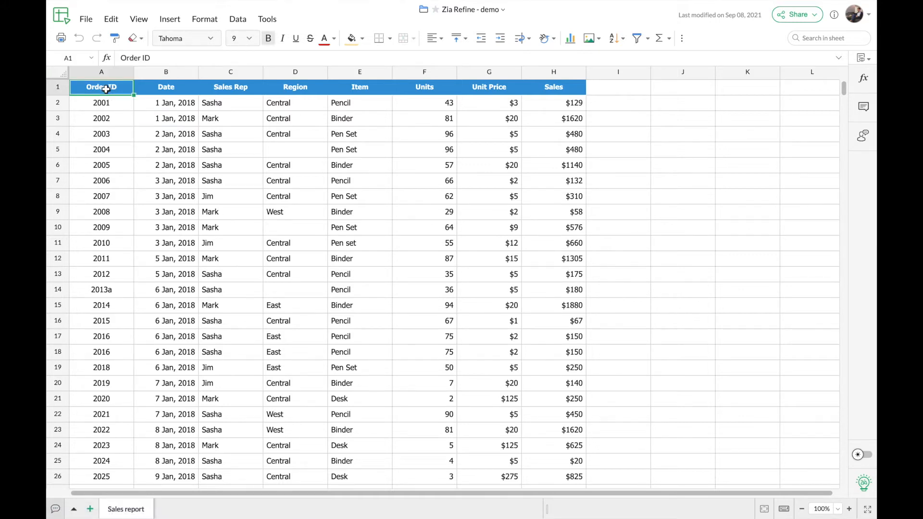
left_click(864, 483)
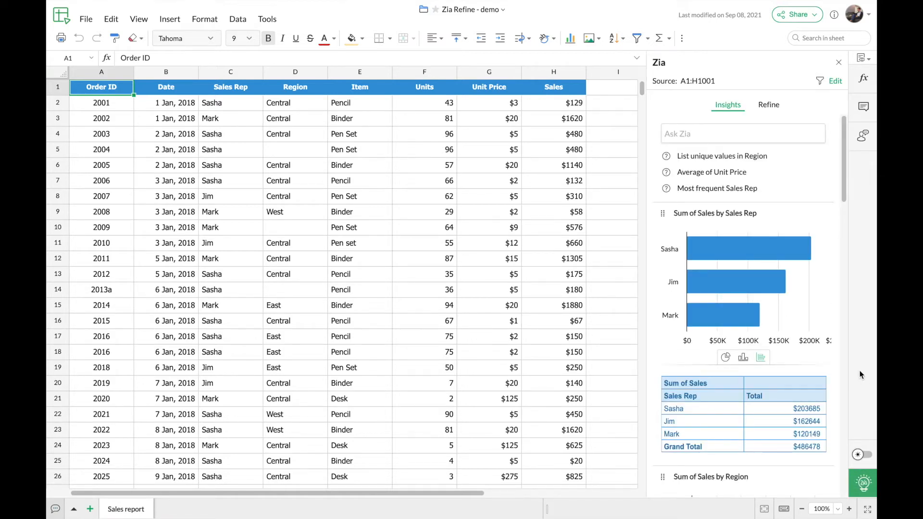
mouse_move(800, 309)
left_click(770, 106)
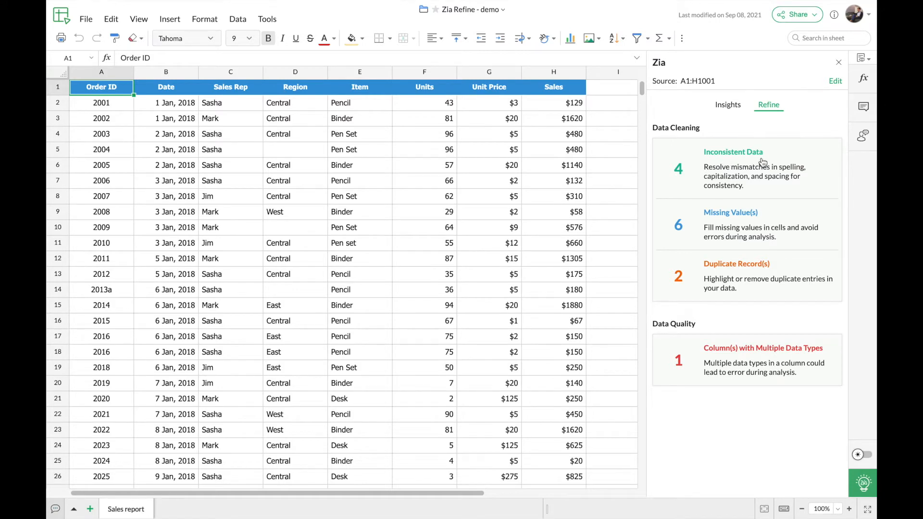
Step: Open the inconsistent data findings and review the value clusters of the Region column
left_click(732, 167)
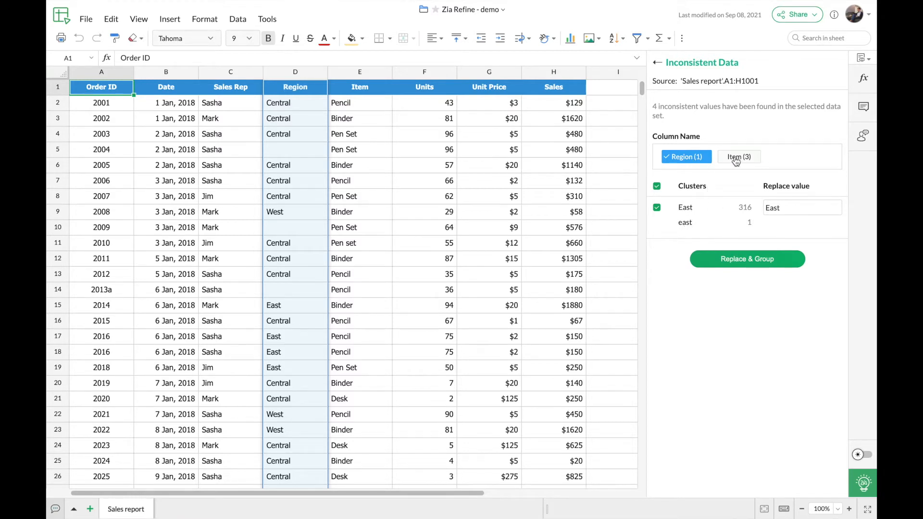
mouse_move(684, 211)
left_click(683, 222)
left_click(692, 226)
mouse_move(695, 227)
Step: Replace and group the inconsistent Item column values using Binder and Pen Set as the replacement values
left_click(741, 160)
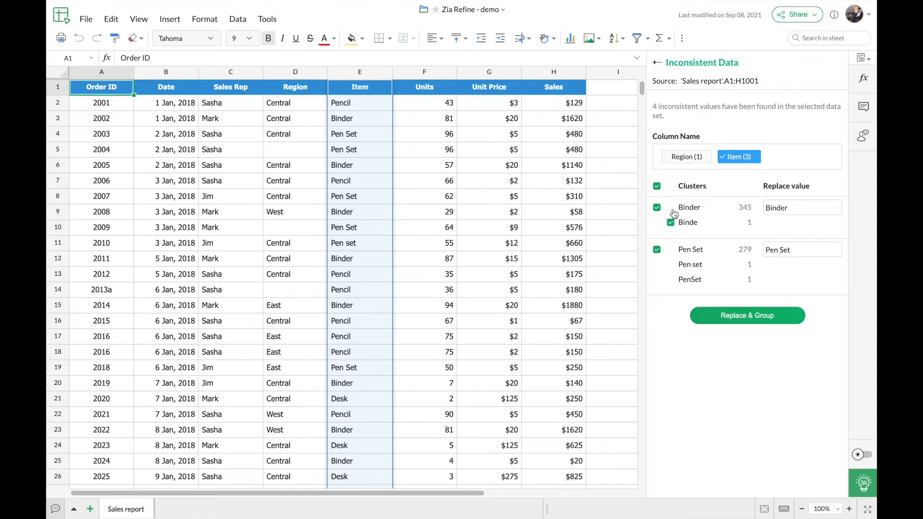
left_click(670, 222)
left_click(792, 245)
left_click(749, 318)
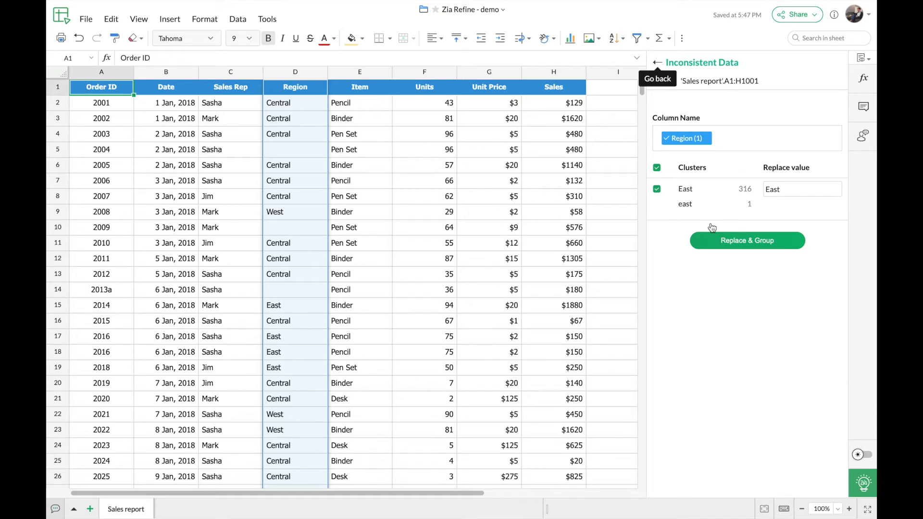
Step: Fill the missing Region values with the default value Unknown and check the filled cells in the column
left_click(659, 63)
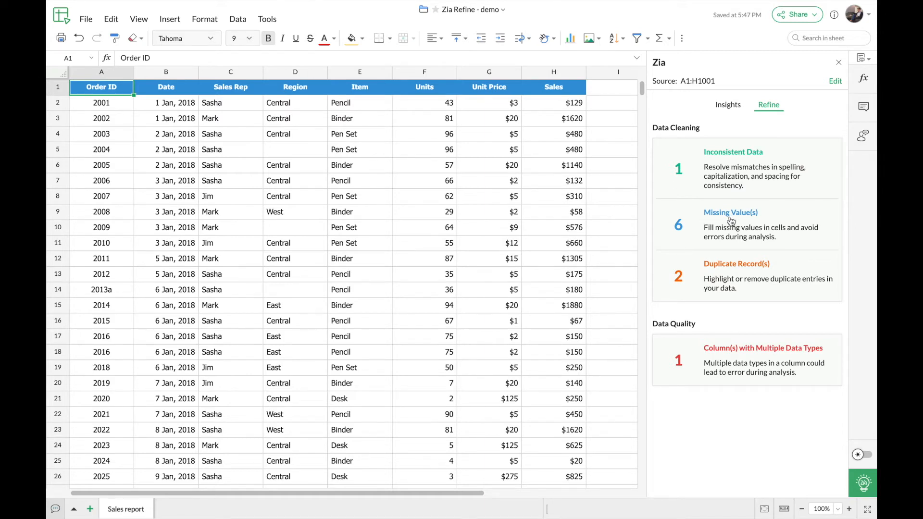
left_click(769, 219)
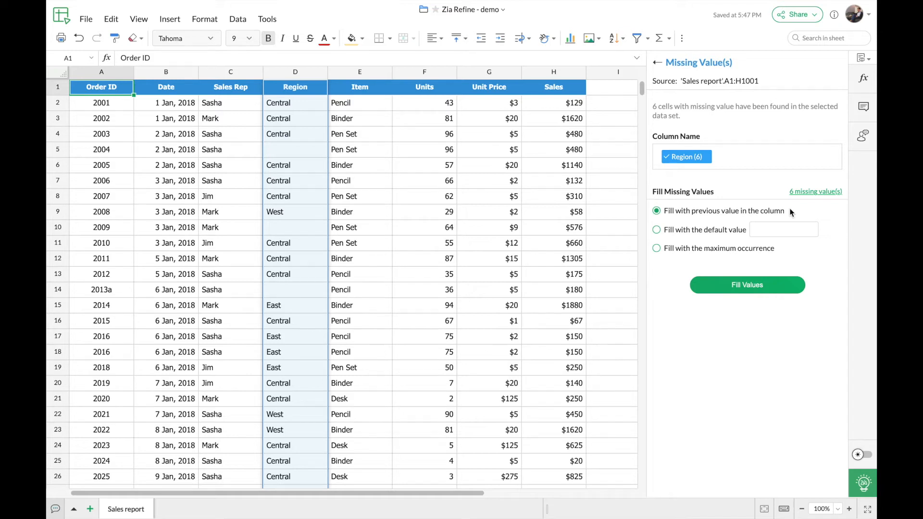
left_click(657, 231)
left_click(657, 249)
left_click(657, 230)
type("Unknown")
left_click(722, 292)
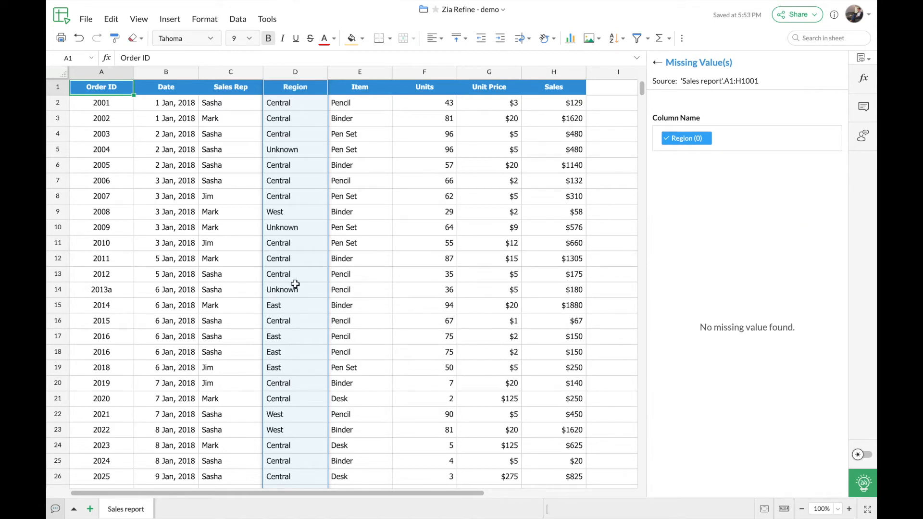
left_click(304, 150)
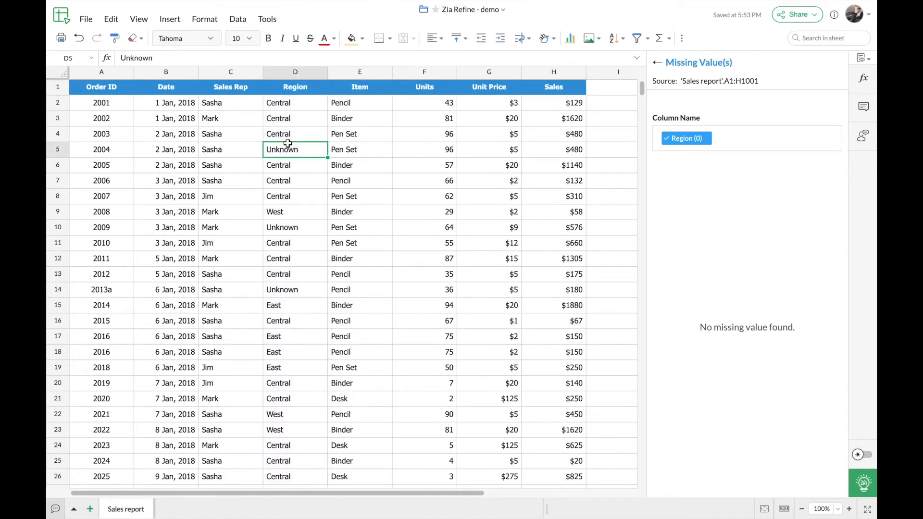
left_click(299, 231)
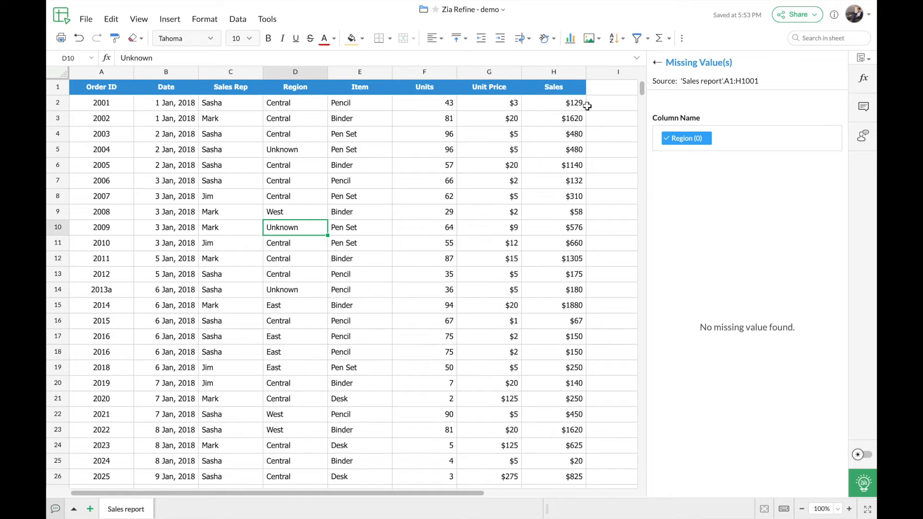
Step: Open the duplicate record findings and examine the rows highlighted as duplicates in the table
left_click(657, 64)
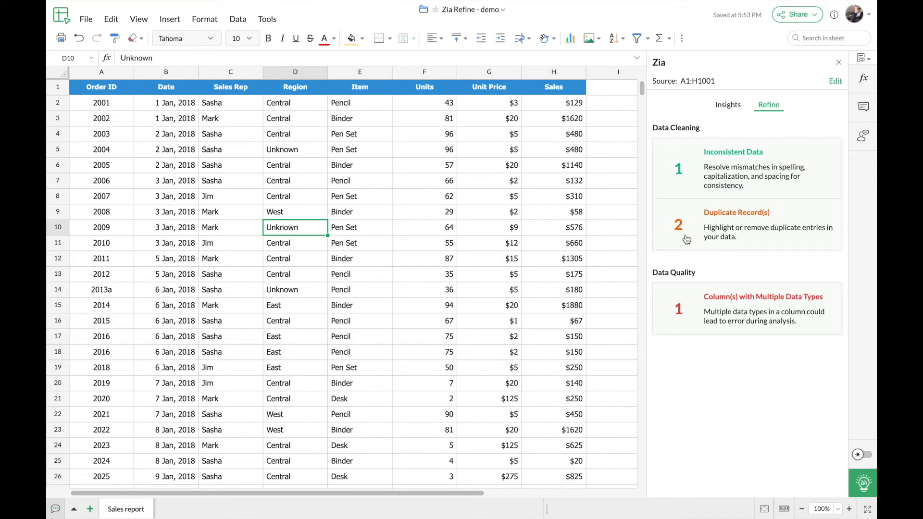
left_click(766, 226)
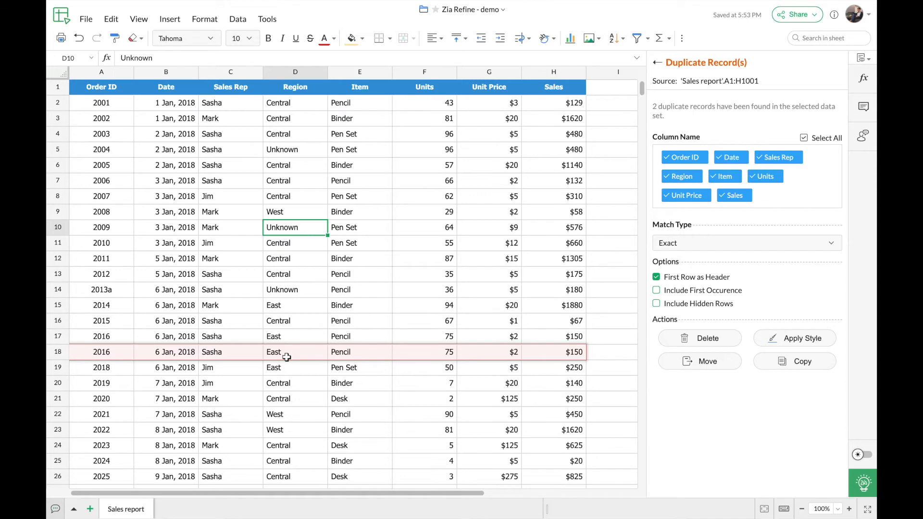
scroll(286, 357, "down", 1)
scroll(287, 358, "down", 2)
scroll(188, 275, "down", 20)
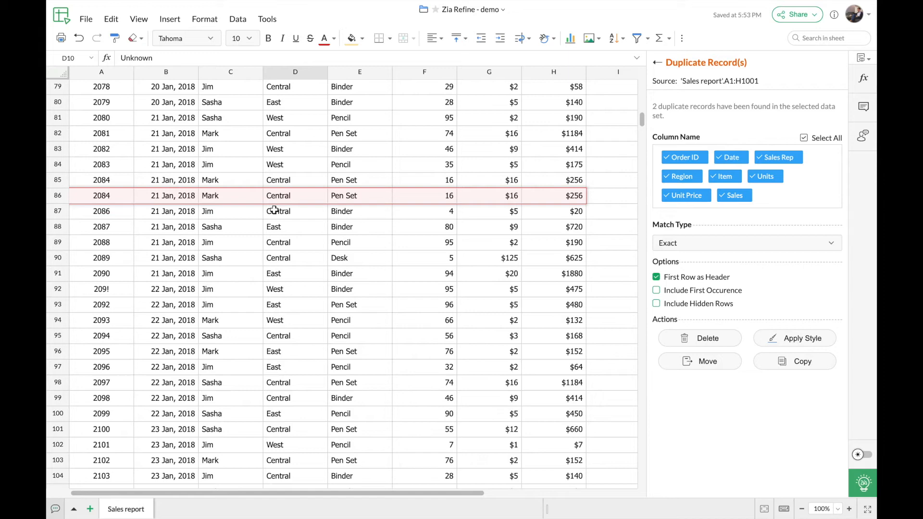
scroll(274, 210, "up", 20)
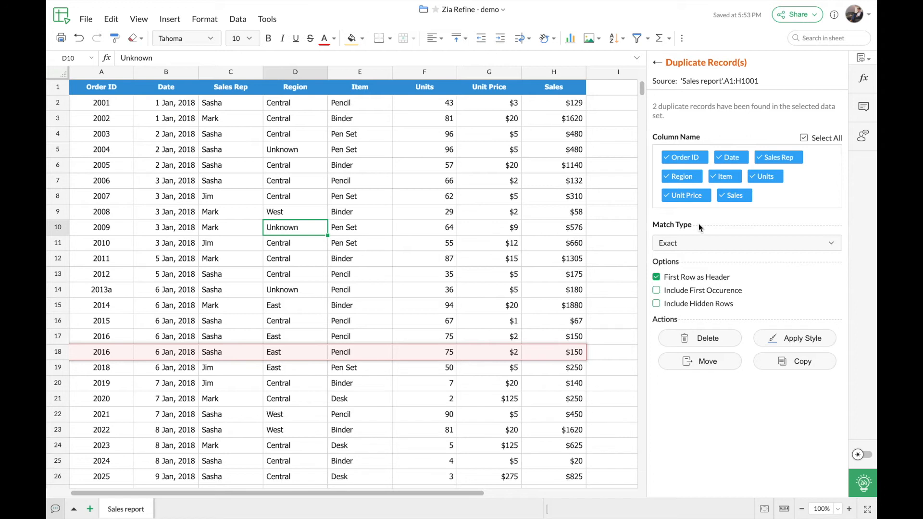
Step: Set the match type for detecting duplicate records to Similar and look through the highlighted rows
left_click(706, 245)
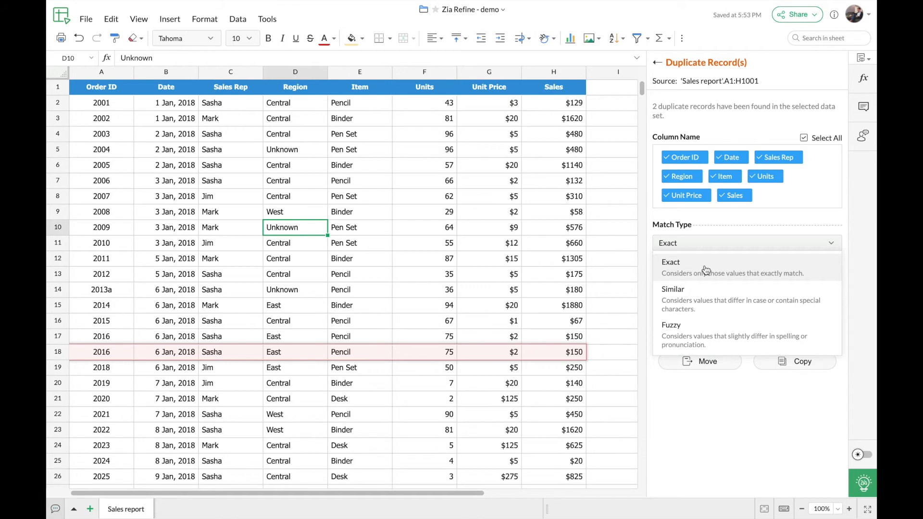
left_click(719, 310)
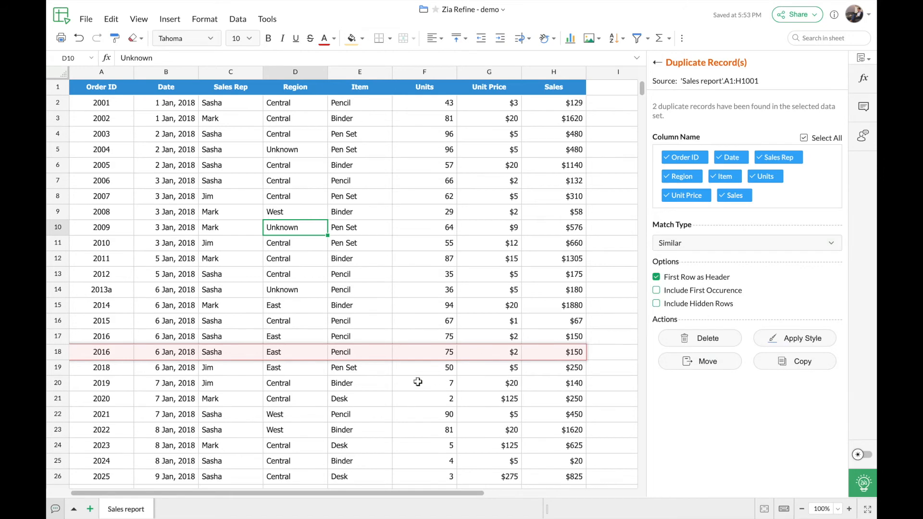
scroll(418, 382, "down", 7)
scroll(417, 382, "down", 3)
left_click(657, 291)
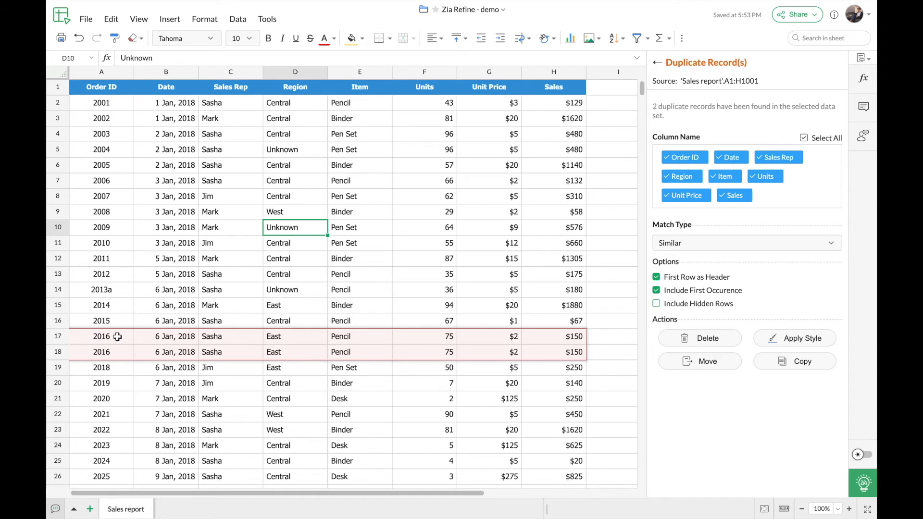
left_click(657, 291)
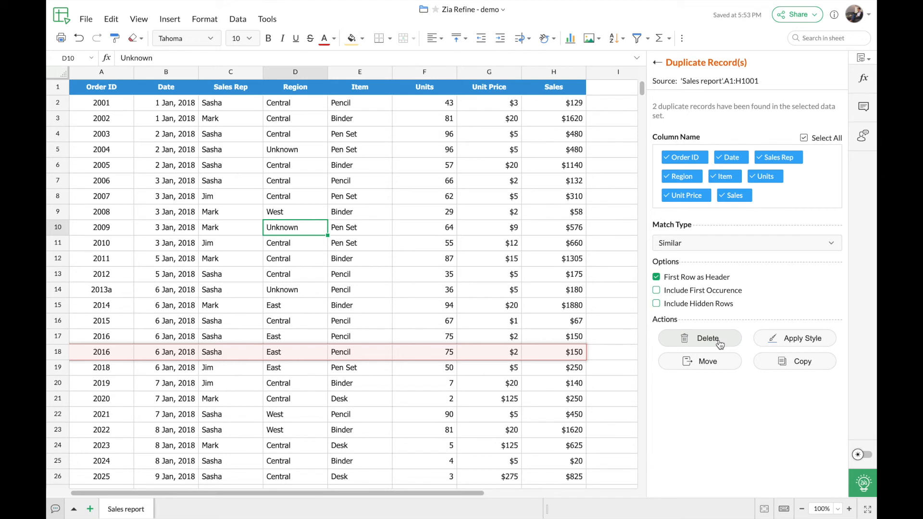
left_click(807, 343)
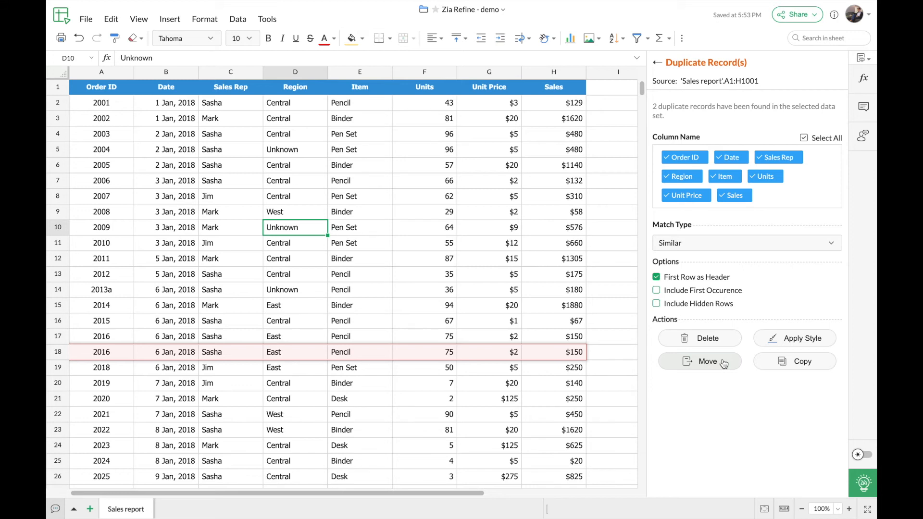
left_click(724, 364)
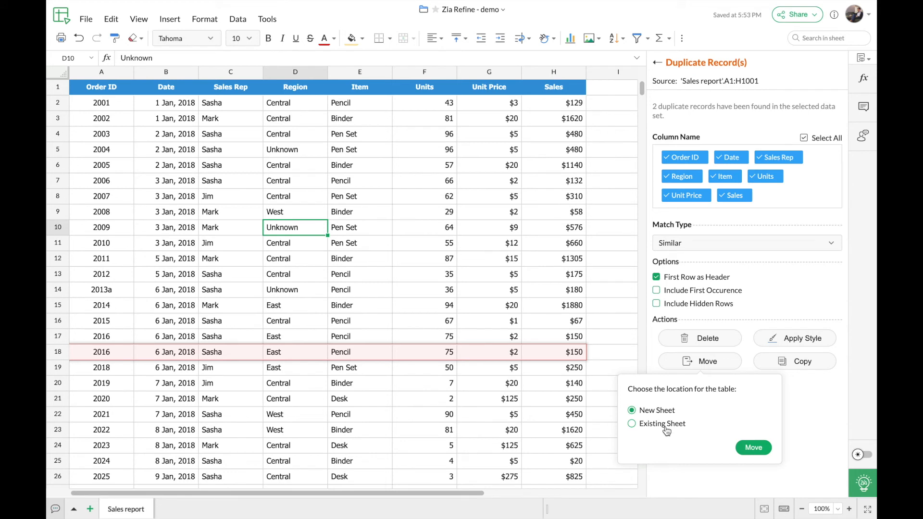
left_click(822, 363)
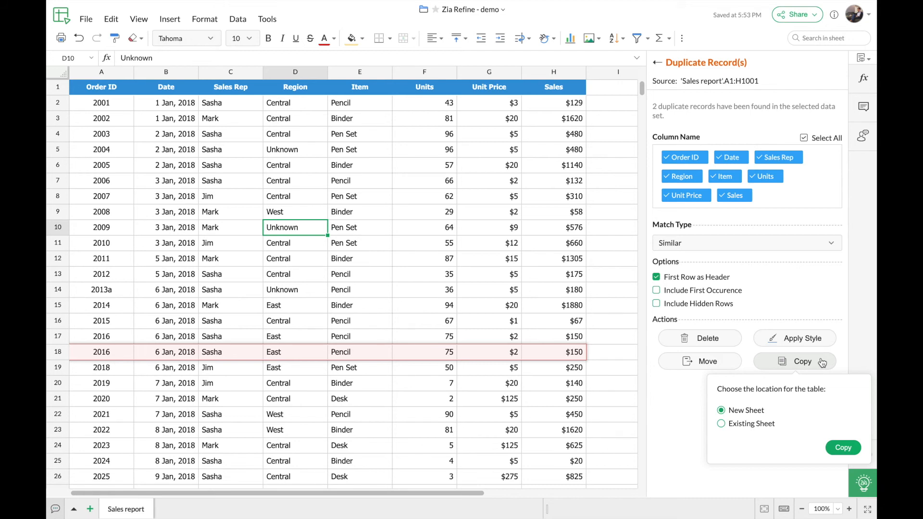
left_click(744, 349)
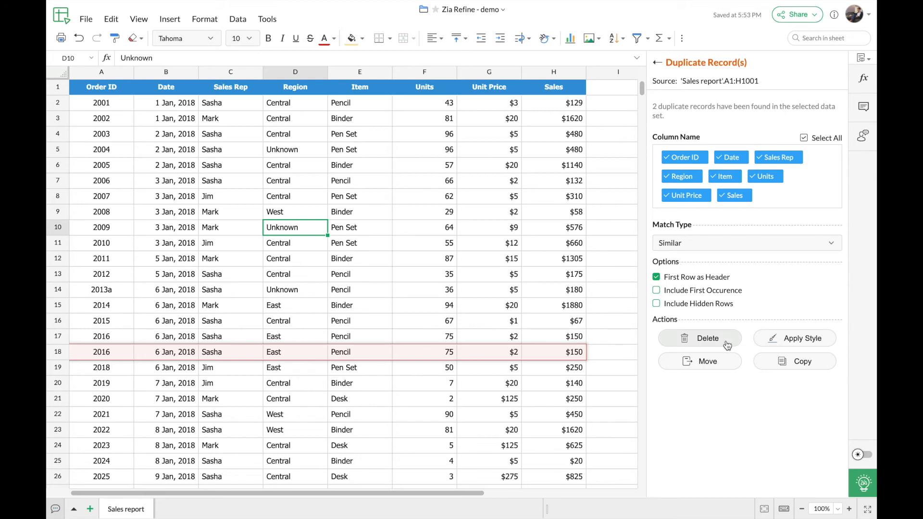
Step: Delete the duplicate records found in the sales table, keeping each record's first occurrence
left_click(702, 339)
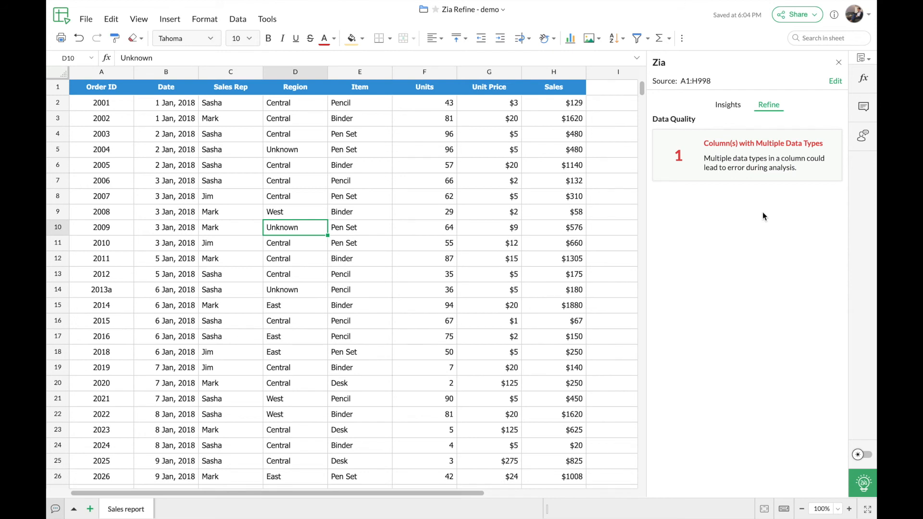
Step: Open the finding on columns with multiple data types and filter the Order ID values to show only Text
left_click(763, 143)
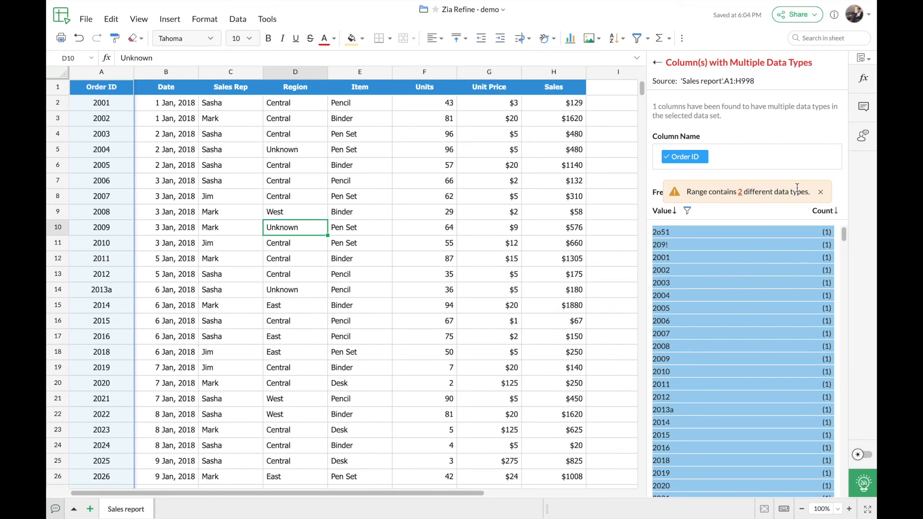
left_click(821, 192)
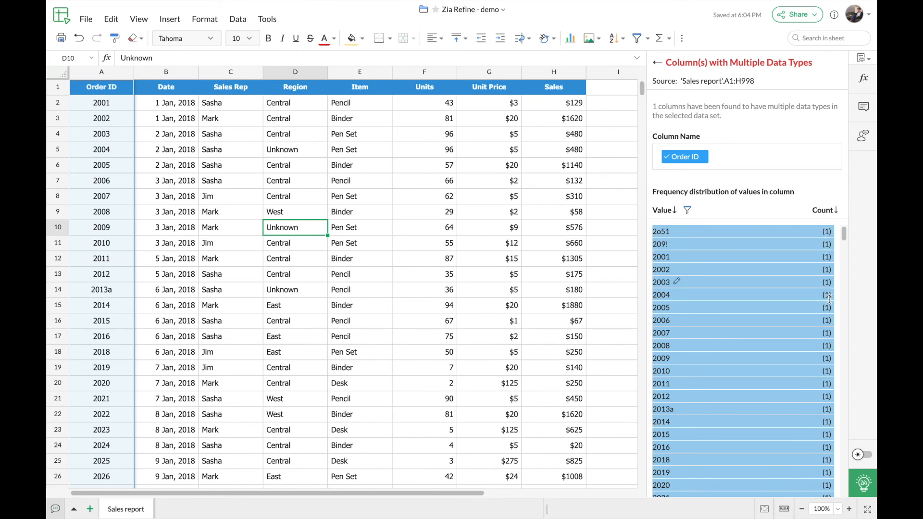
left_click(688, 211)
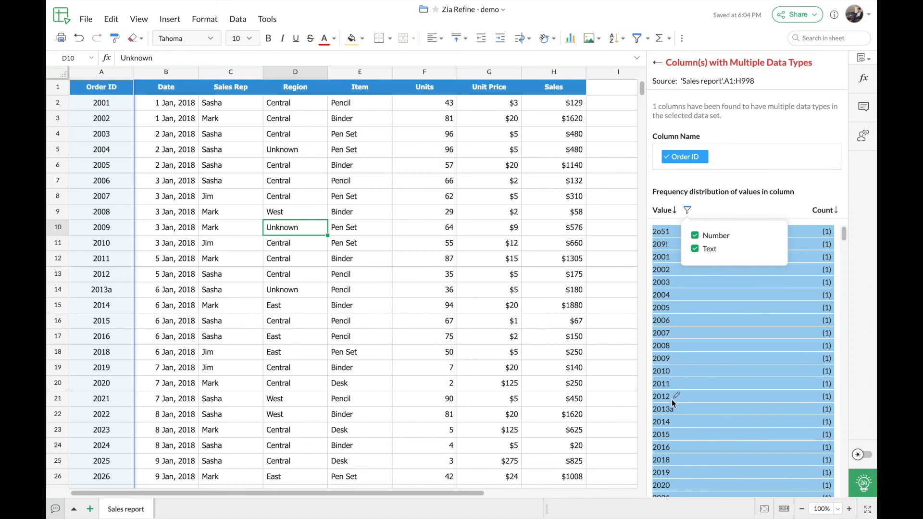
left_click(695, 236)
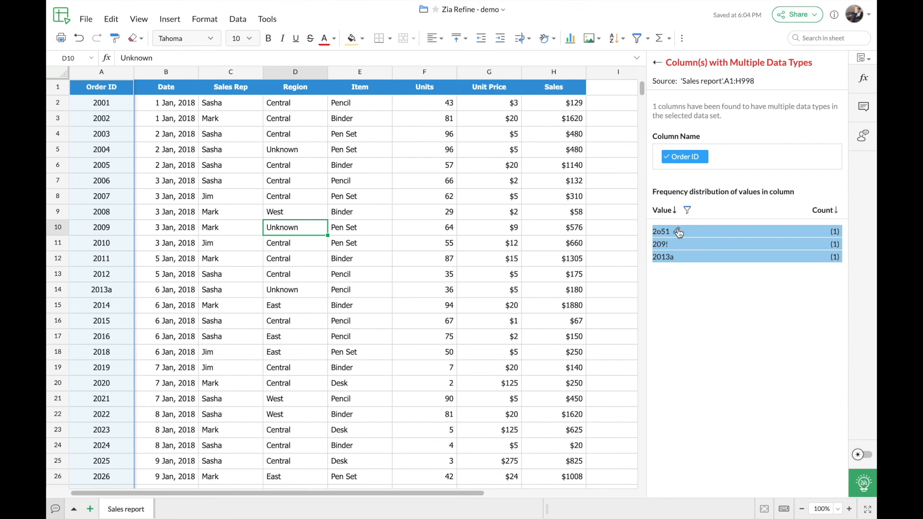
Step: Correct the first text-type Order ID in the value list by replacing its letter o with a zero
left_click(679, 232)
left_click(664, 232)
key("BackSpace")
type("0")
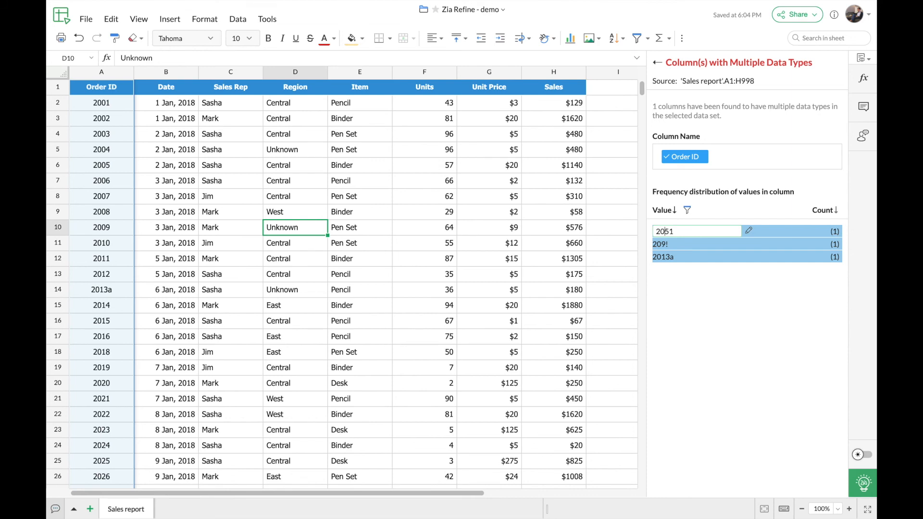
key("Return")
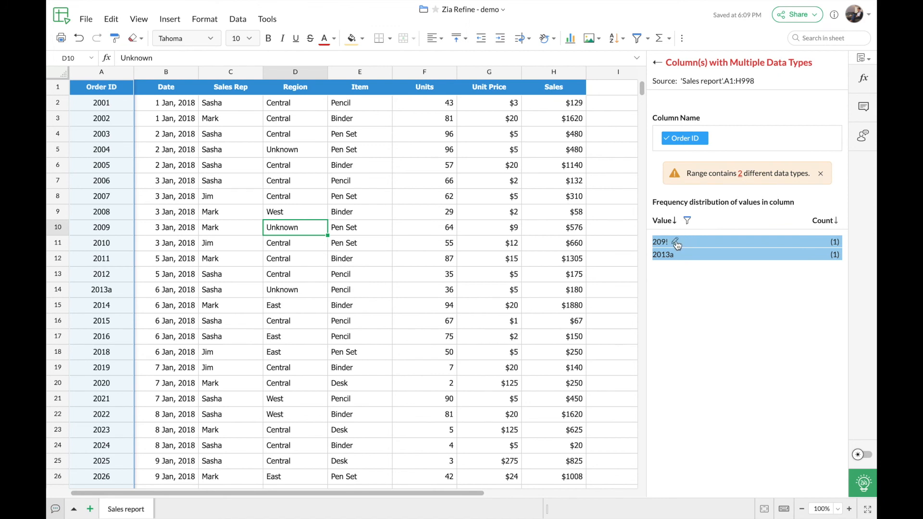
Step: Correct the Order ID ending in an exclamation mark by removing that character
left_click(675, 242)
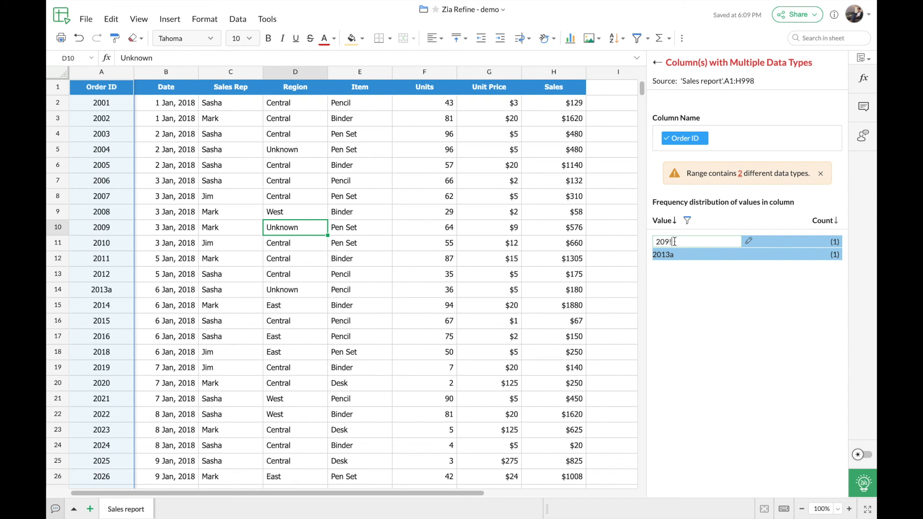
key("BackSpace")
key("Return")
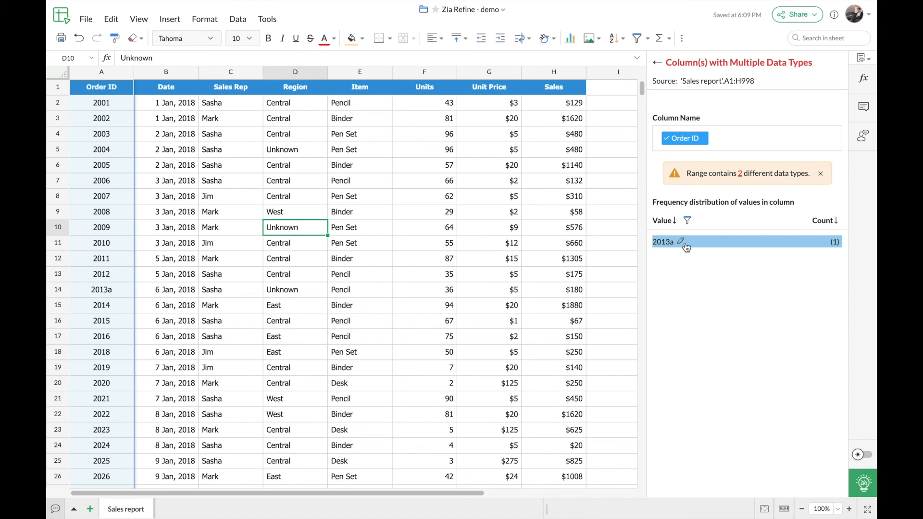
Step: Correct the remaining text-type Order ID by removing its trailing letter a, and check the data types offered in the value filter
left_click_drag(654, 245, 673, 243)
left_click(683, 242)
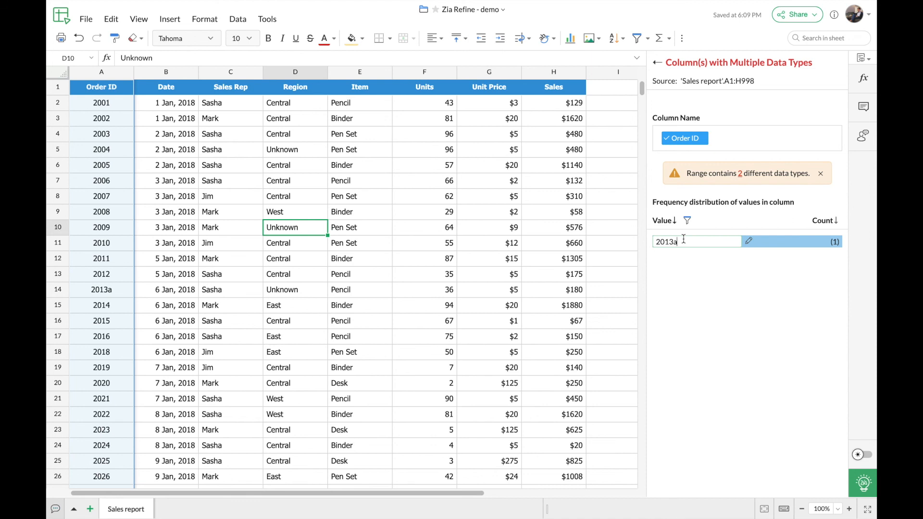
key("BackSpace")
key("Return")
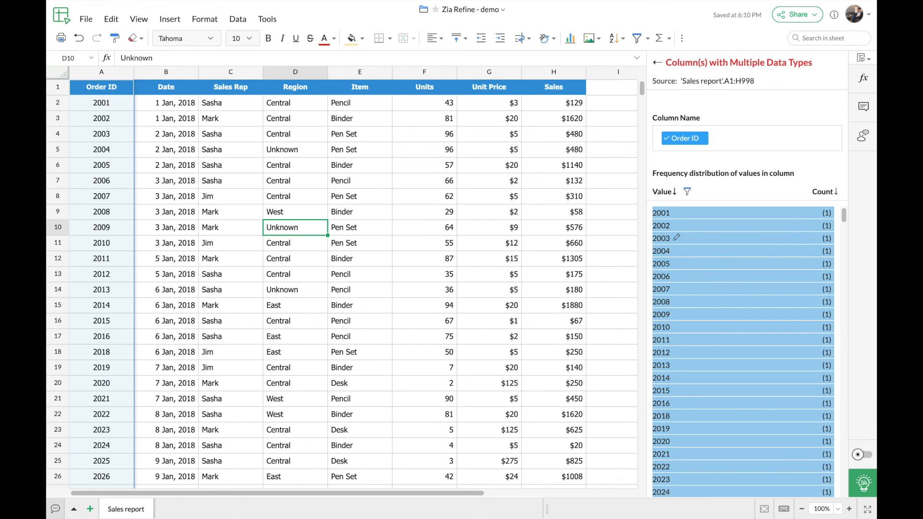
left_click(687, 192)
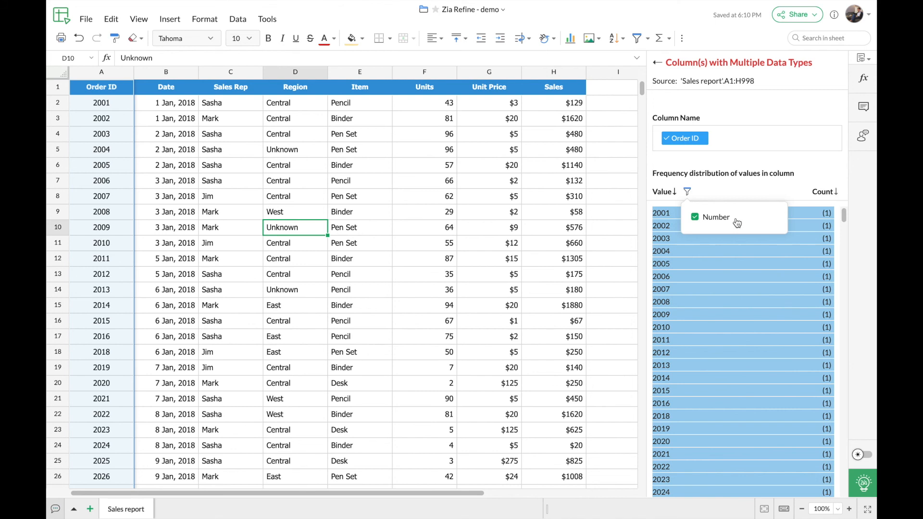
left_click(702, 189)
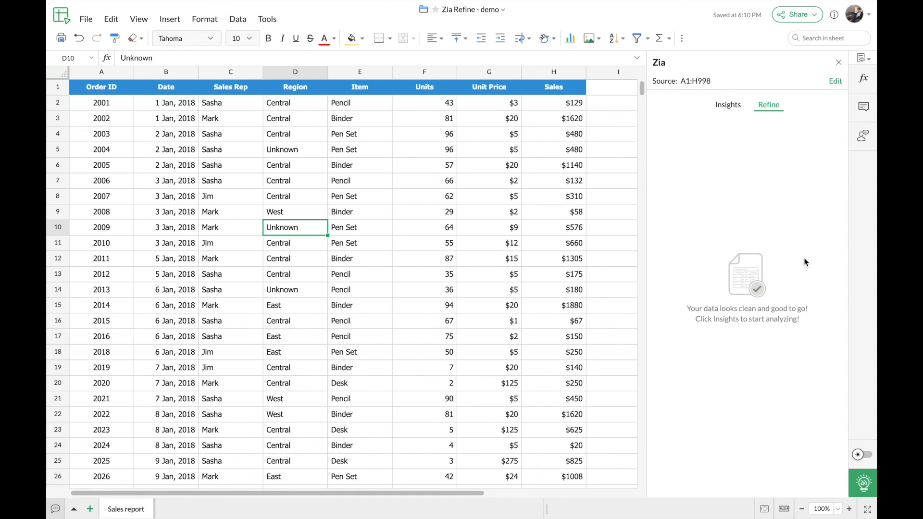
Step: Open Zia's Insights for the cleaned sales data and review the generated sales charts and the suggested Ask Zia questions
left_click(732, 111)
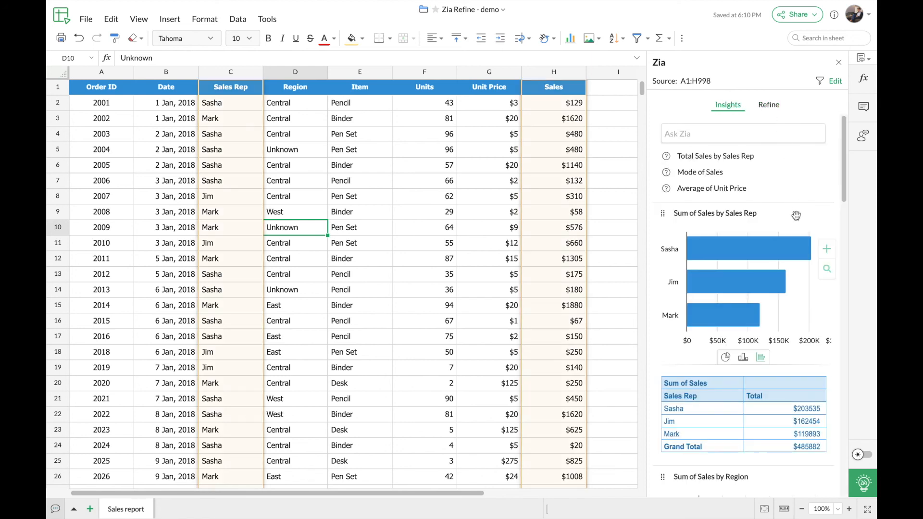
scroll(796, 216, "down", 1)
scroll(796, 215, "down", 2)
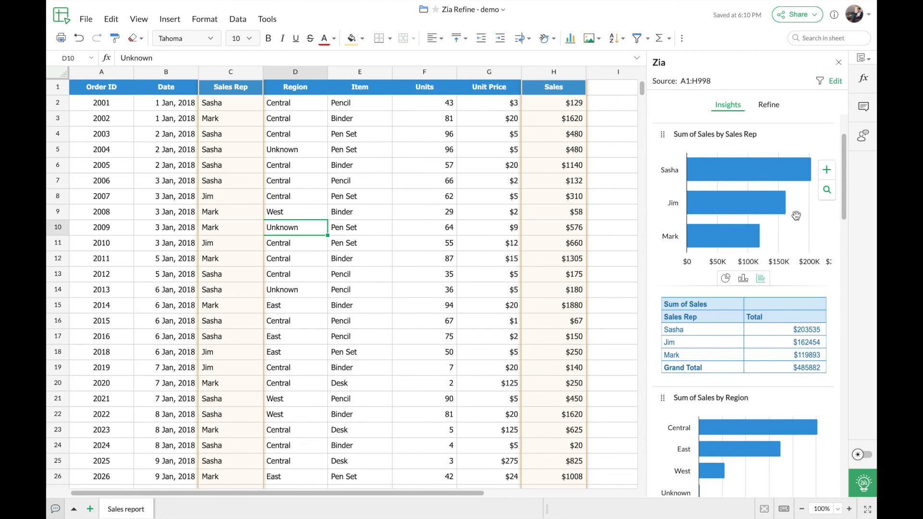
scroll(796, 215, "up", 2)
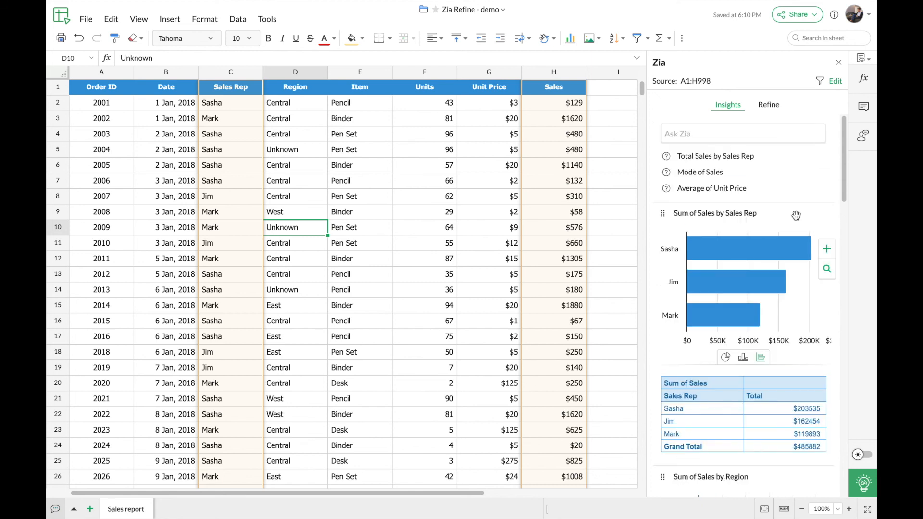
left_click(683, 133)
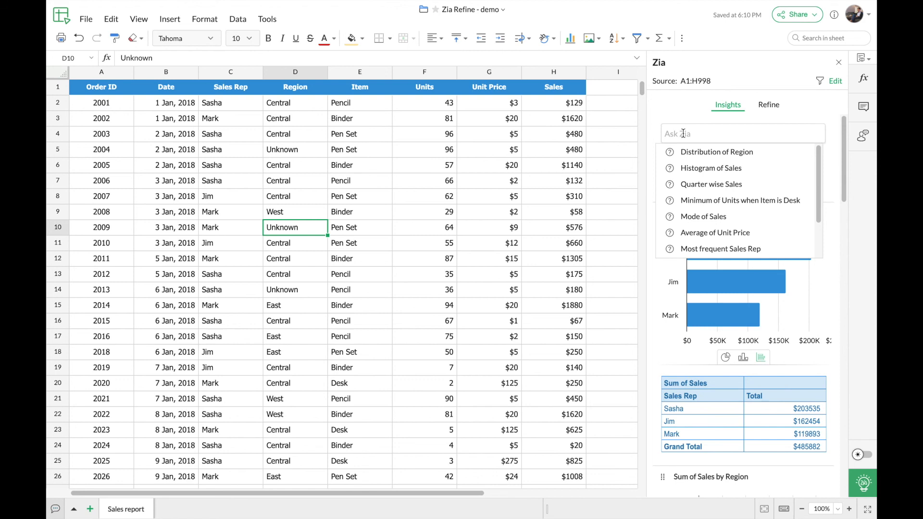
left_click(673, 108)
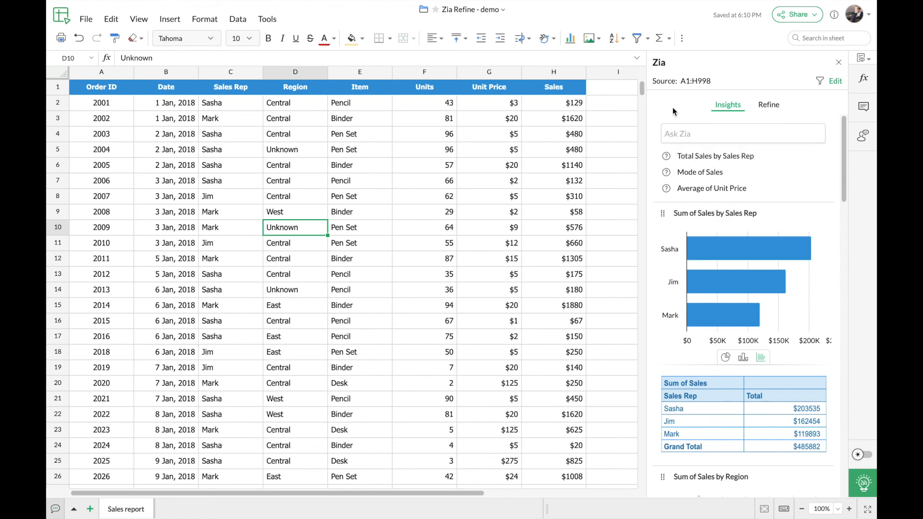